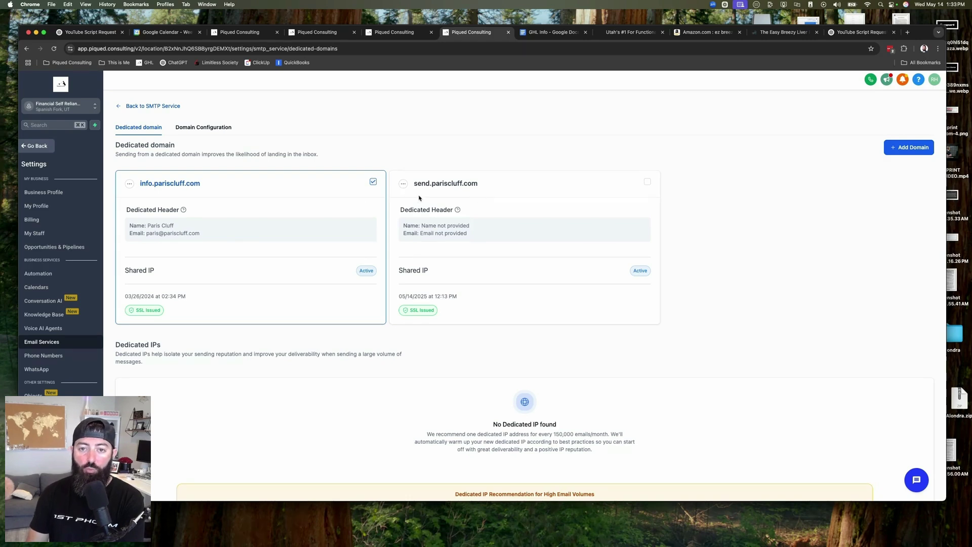
pyautogui.click(404, 185)
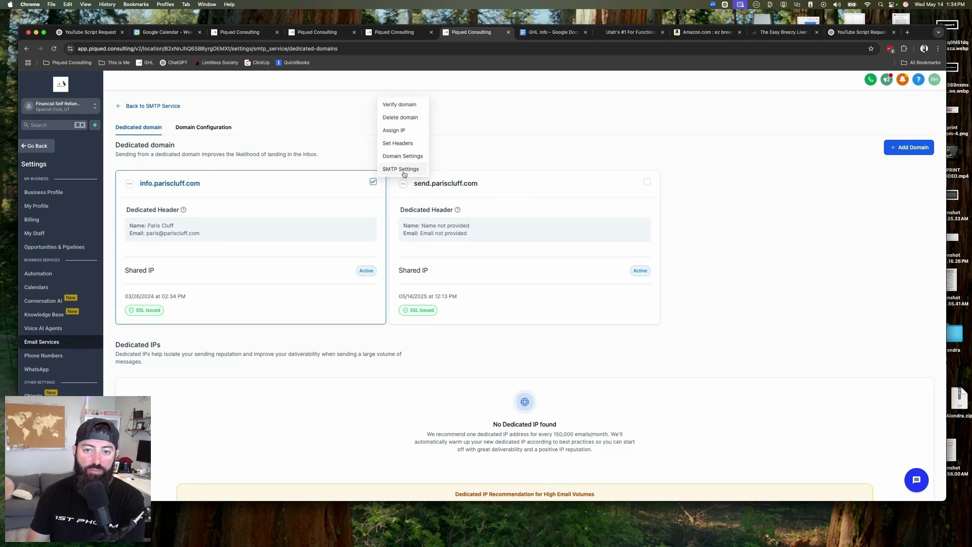
# Open the SMTP settings for the send.pariscluff.com domain
pyautogui.click(391, 171)
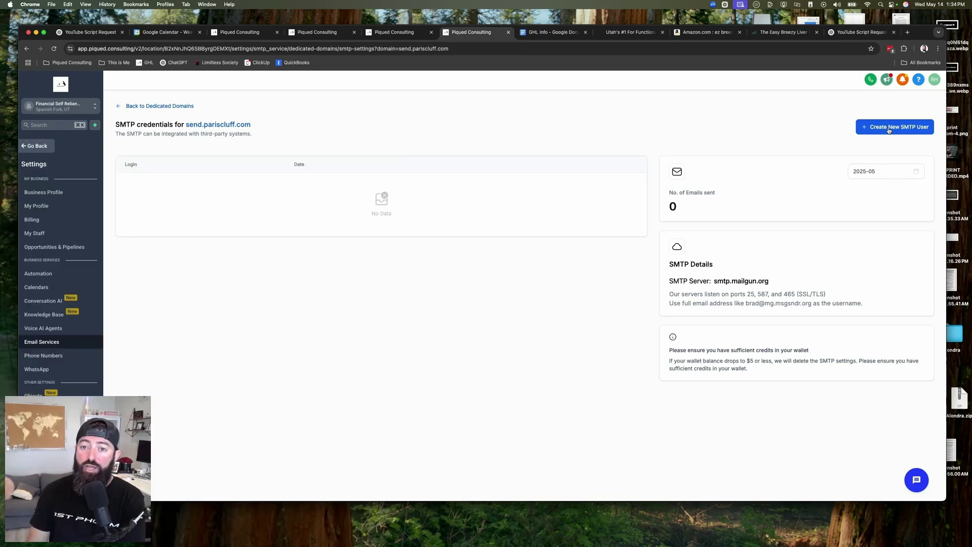
# Create a new SMTP user on send.pariscluff.com with the browser-suggested password
pyautogui.click(888, 129)
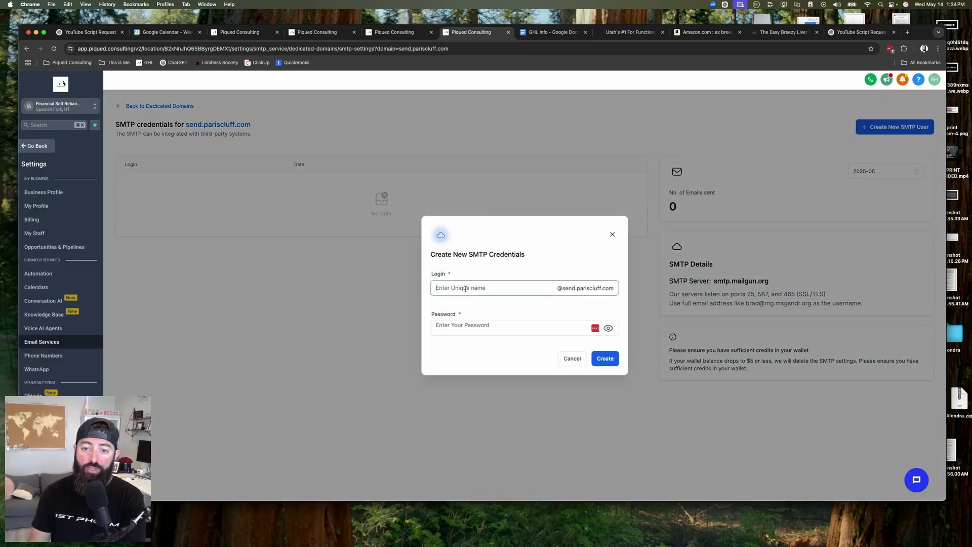
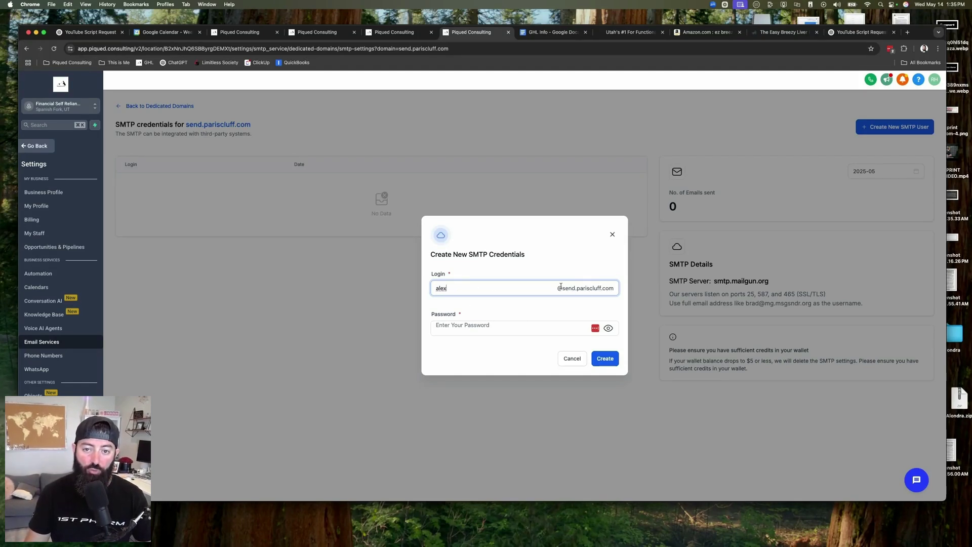
pyautogui.click(455, 332)
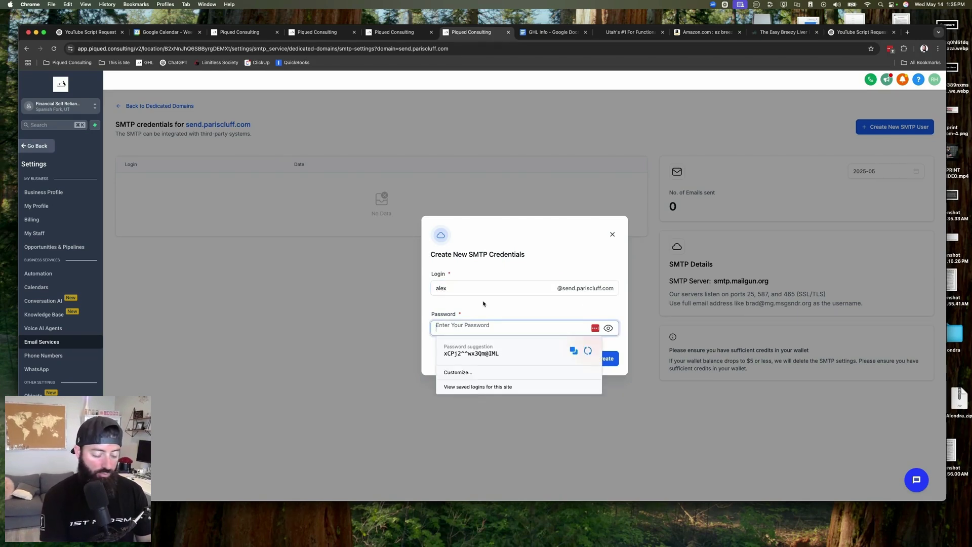
pyautogui.click(471, 353)
pyautogui.press('Return')
# Copy the new SMTP login address from the credentials list
pyautogui.moveTo(124, 182); pyautogui.dragTo(191, 182)
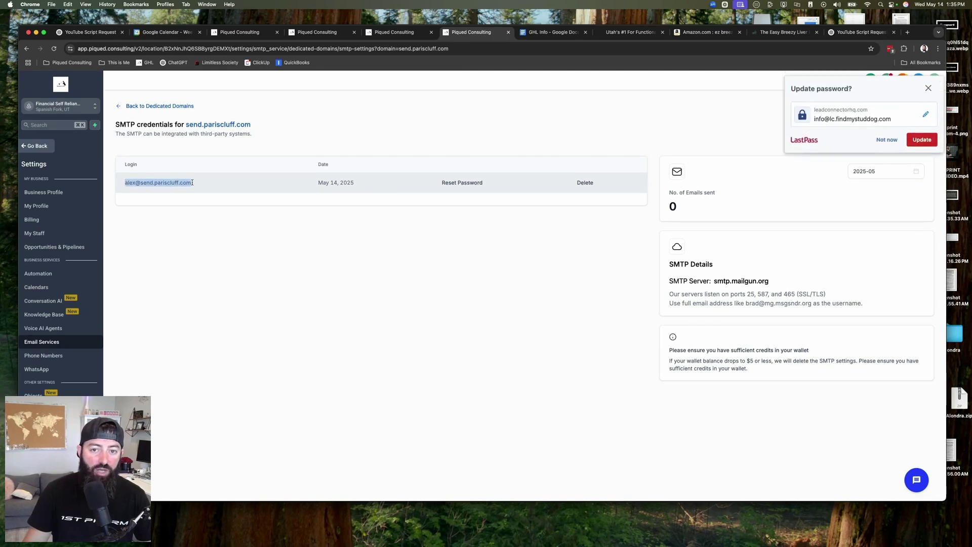
pyautogui.click(737, 174)
pyautogui.moveTo(124, 183); pyautogui.dragTo(193, 184)
pyautogui.click(500, 230)
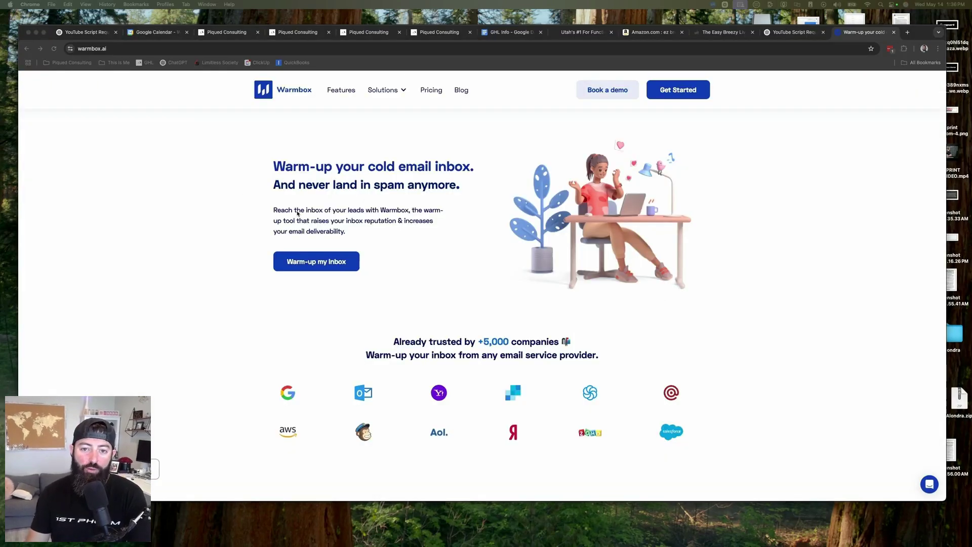
# Show Warmbox monthly pricing: Solo $19, Start-up $79, Growth $159 per month
pyautogui.click(432, 90)
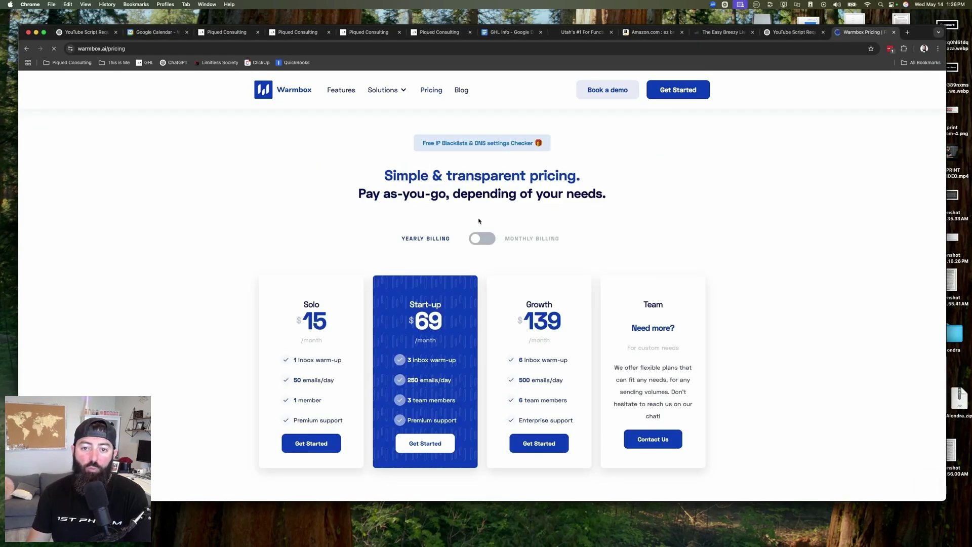
pyautogui.click(492, 241)
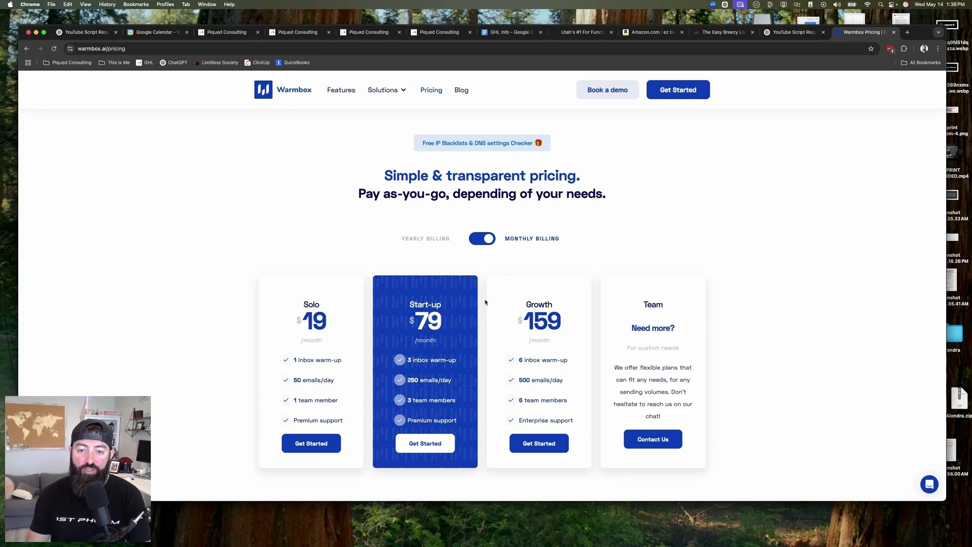
pyautogui.scroll(-2, 485, 303)
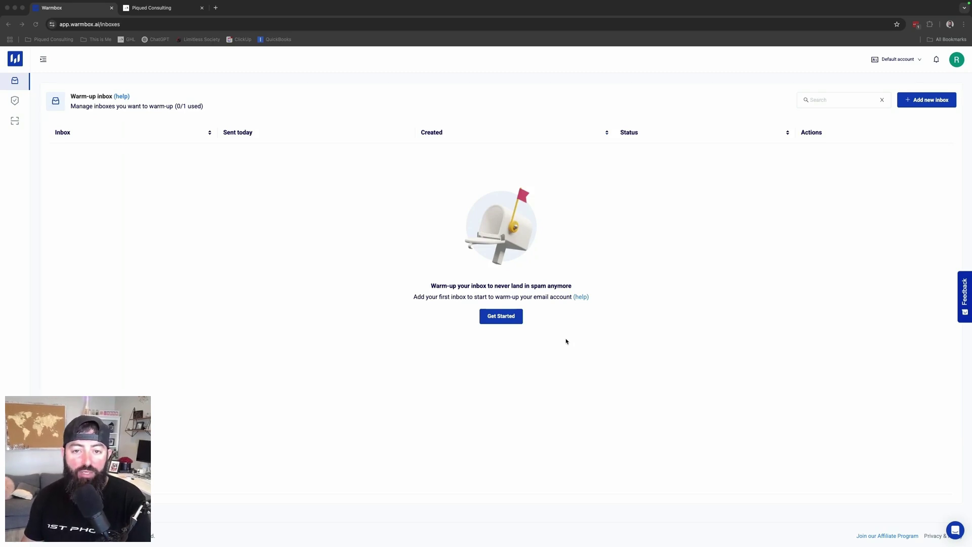
# Start a new Warmbox inbox using the Others (Add with SMTP) provider
pyautogui.click(494, 318)
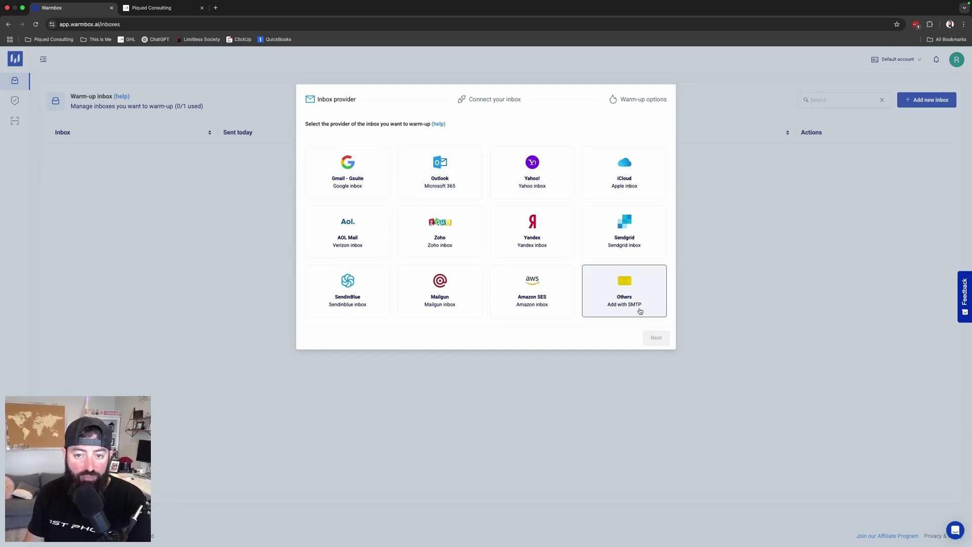
pyautogui.click(630, 292)
pyautogui.click(656, 338)
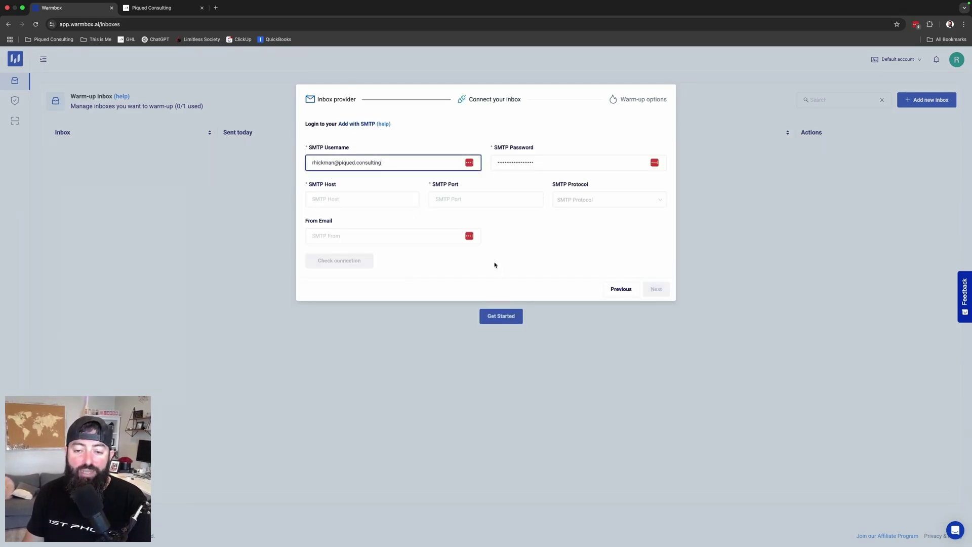
# Replace the SMTP username with the HighLevel SMTP login and clear the autofilled password
pyautogui.click(152, 7)
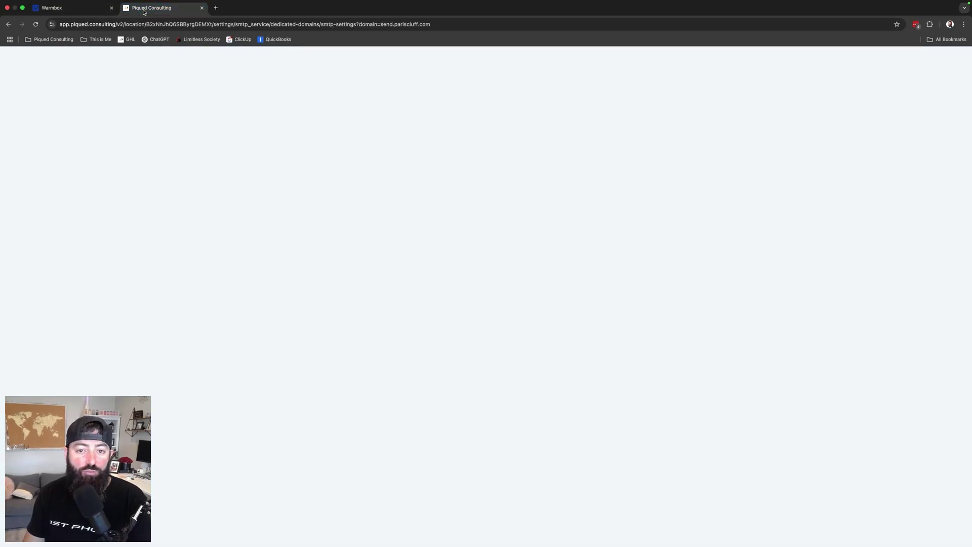
pyautogui.moveTo(174, 159); pyautogui.dragTo(105, 159)
pyautogui.press('cmd+c')
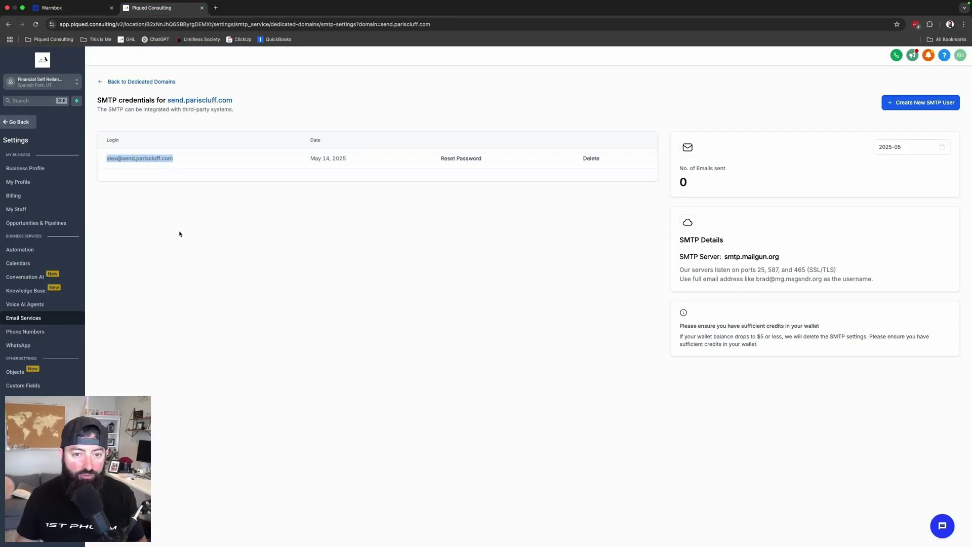
pyautogui.click(71, 7)
pyautogui.moveTo(390, 160); pyautogui.dragTo(307, 160)
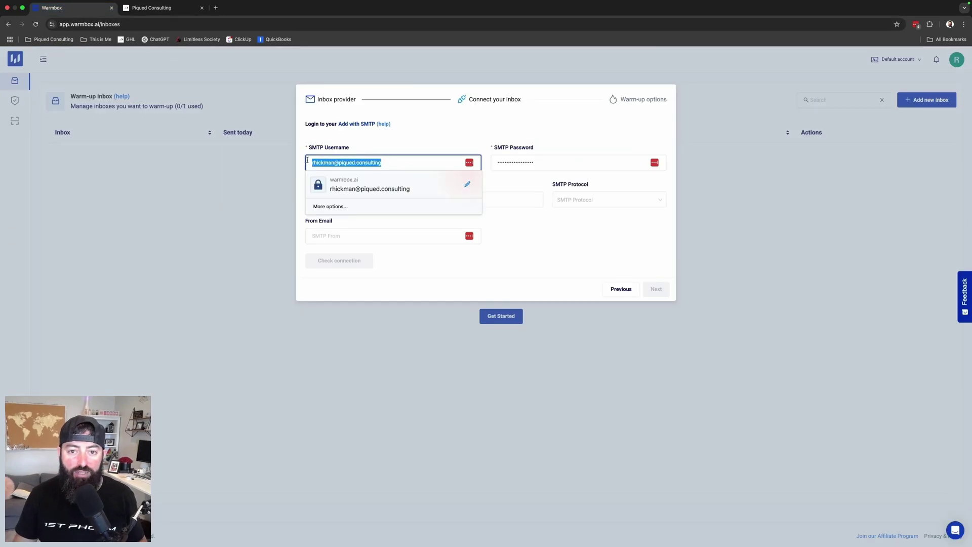
pyautogui.press('cmd+v')
pyautogui.click(547, 162)
pyautogui.moveTo(547, 162); pyautogui.dragTo(460, 164)
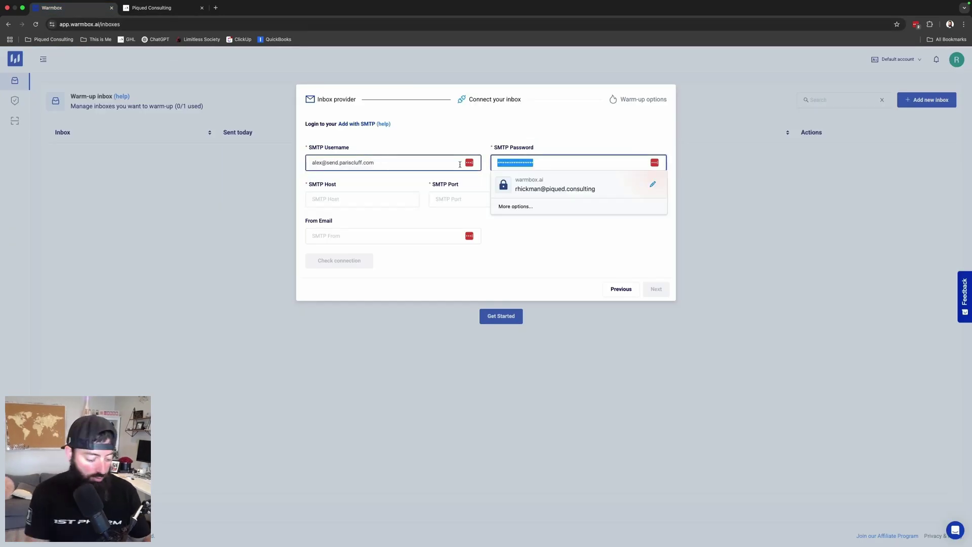
pyautogui.press('BackSpace')
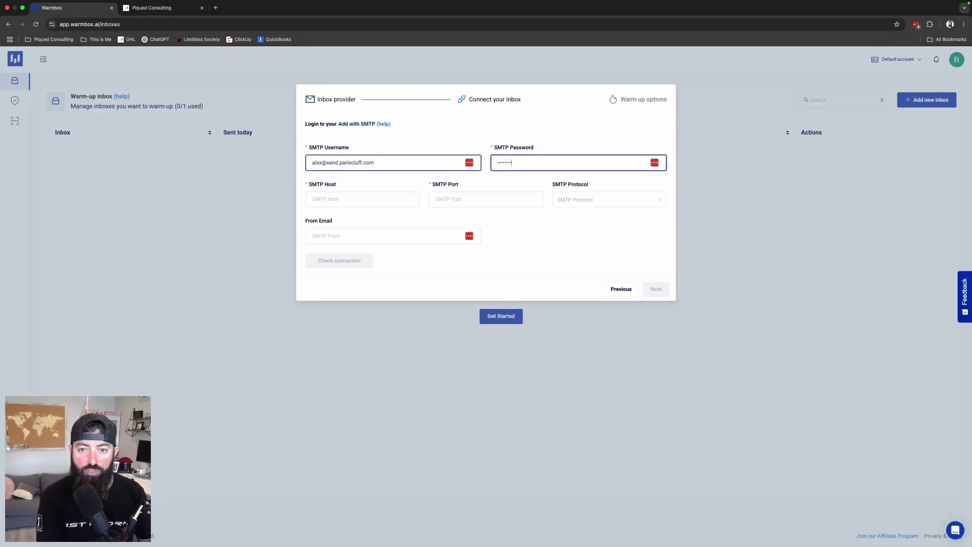
# Paste smtp.mailgun.org from HighLevel's SMTP details into the SMTP Host field
pyautogui.click(362, 199)
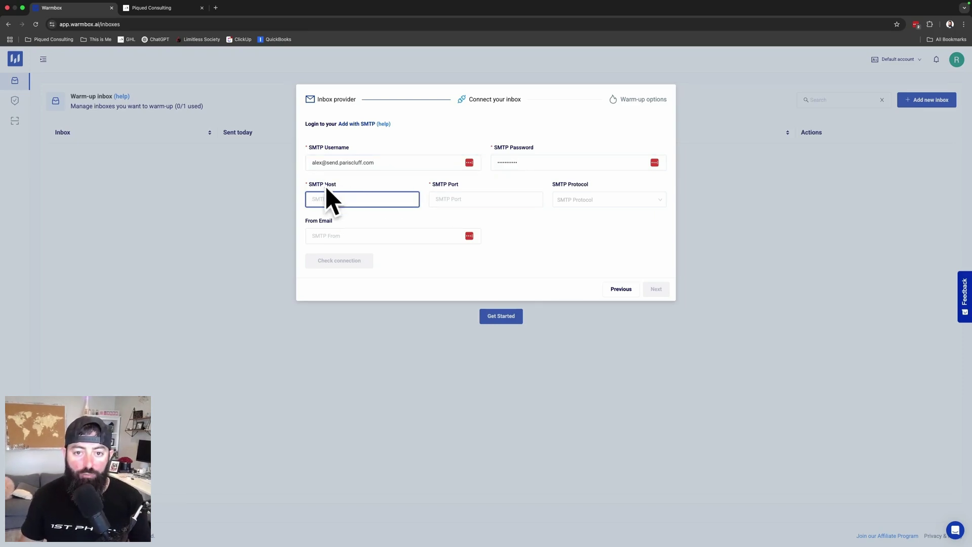
pyautogui.click(152, 8)
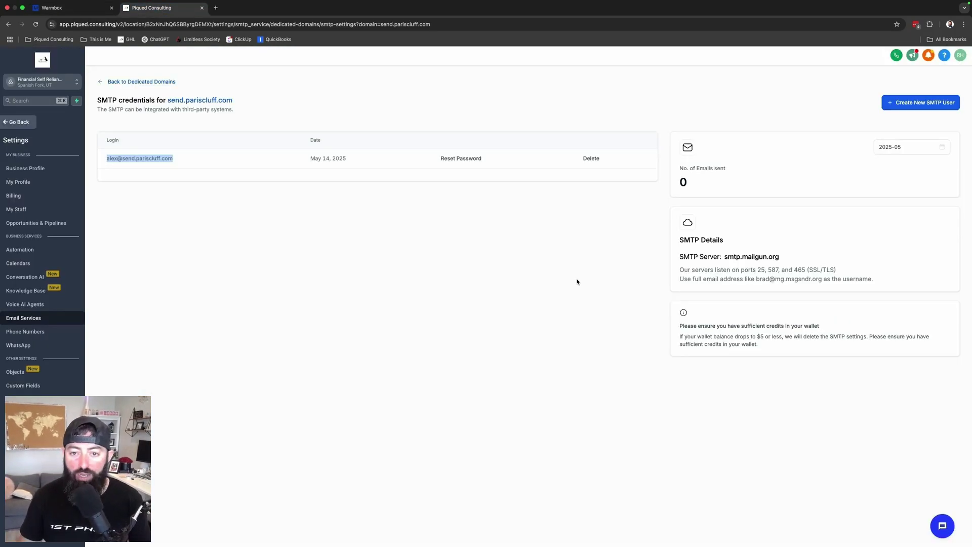
pyautogui.moveTo(725, 256); pyautogui.dragTo(780, 258)
pyautogui.hotkey('ctrl', 'c')
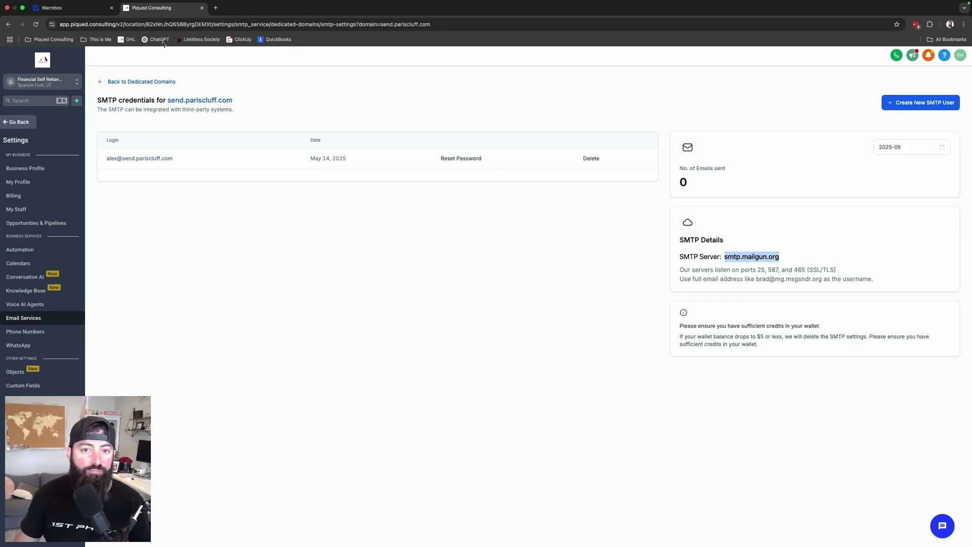
pyautogui.click(61, 8)
pyautogui.hotkey('ctrl', 'v')
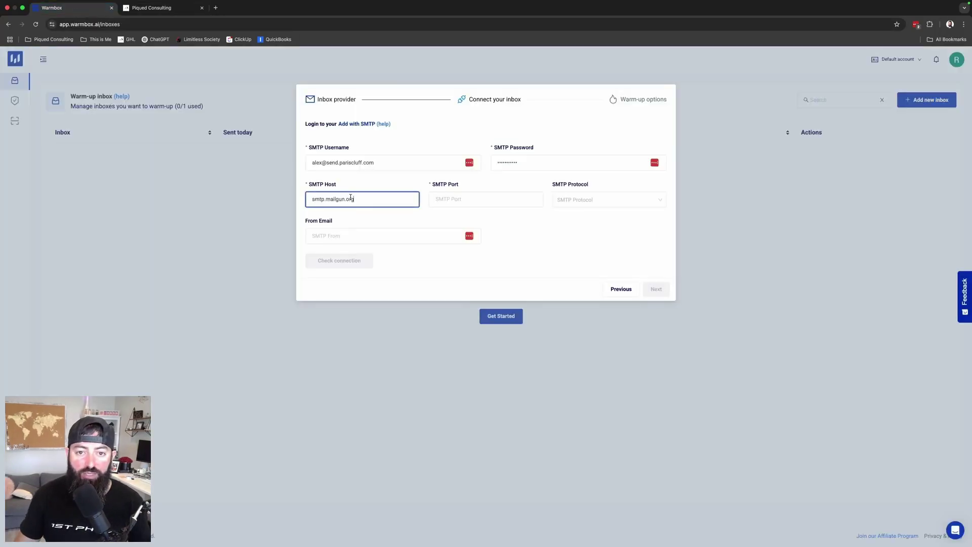
# Check HighLevel's SSL/TLS note for the SMTP port to use
pyautogui.click(462, 200)
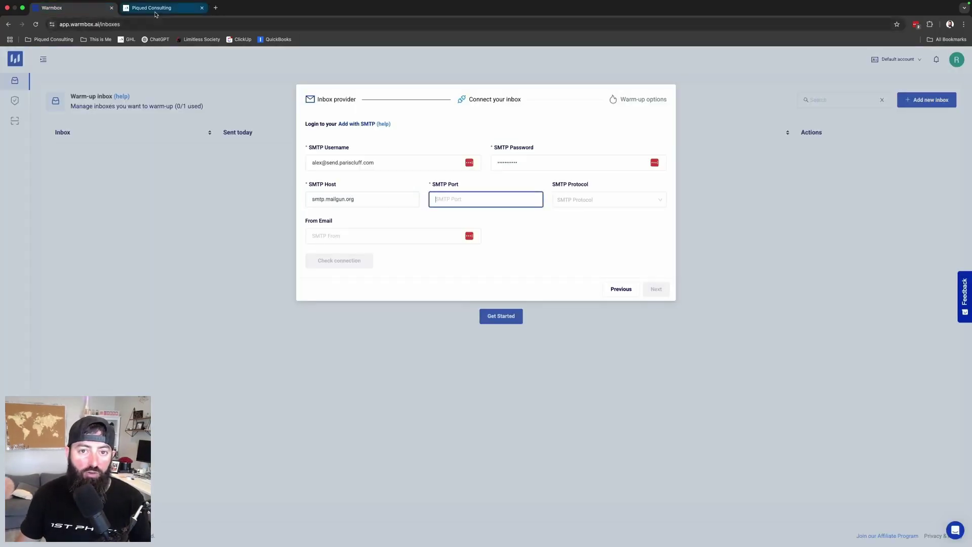
pyautogui.click(150, 7)
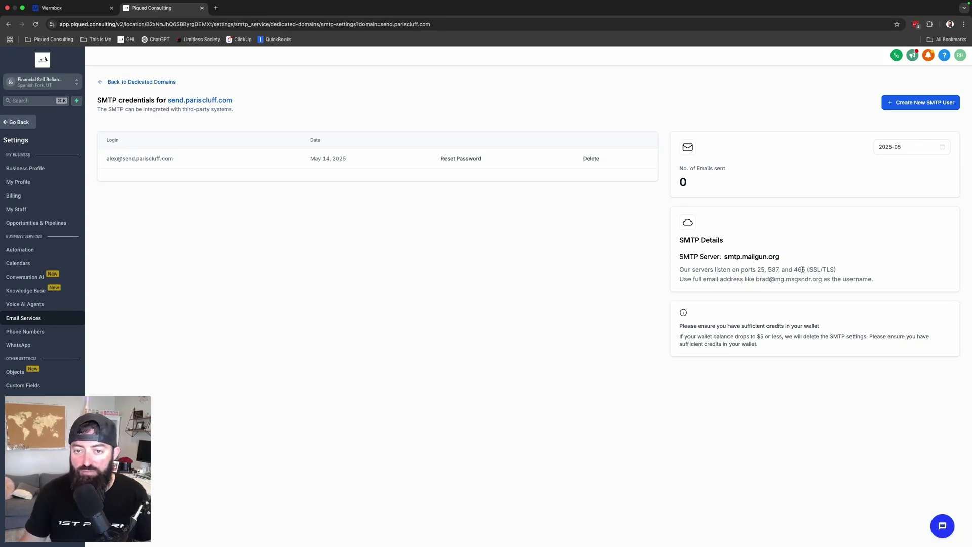
pyautogui.moveTo(809, 270); pyautogui.dragTo(833, 268)
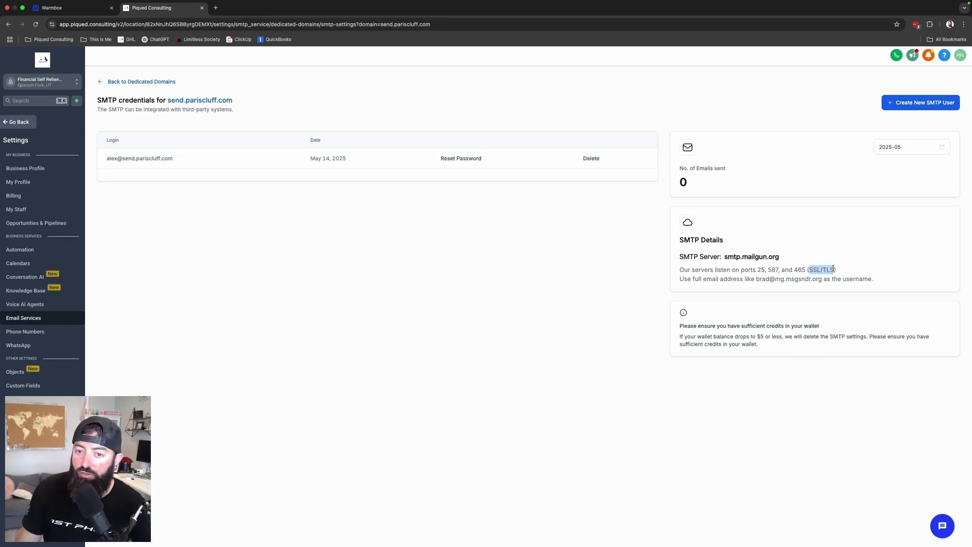
pyautogui.click(810, 290)
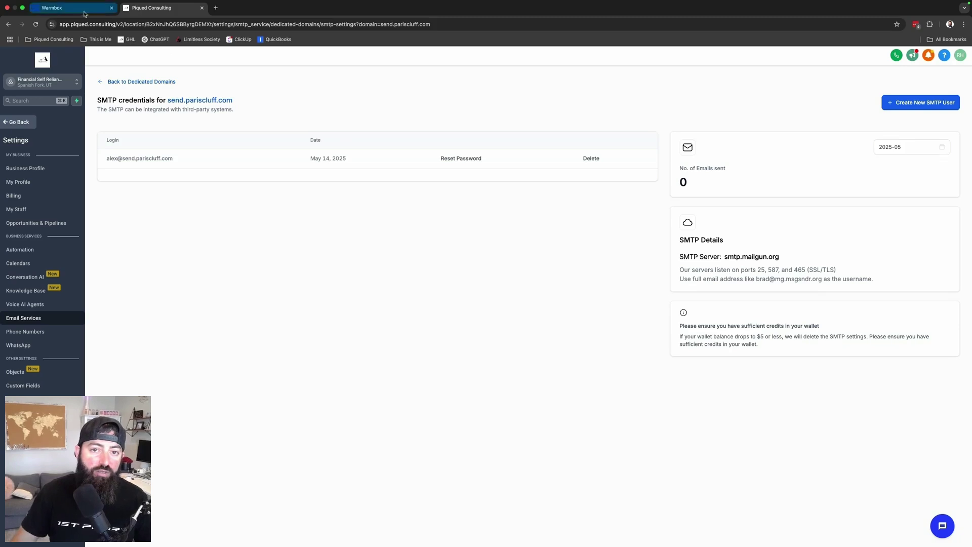
pyautogui.click(71, 7)
# Set SMTP Port to 465 and SMTP Protocol to ssl
pyautogui.click(462, 199)
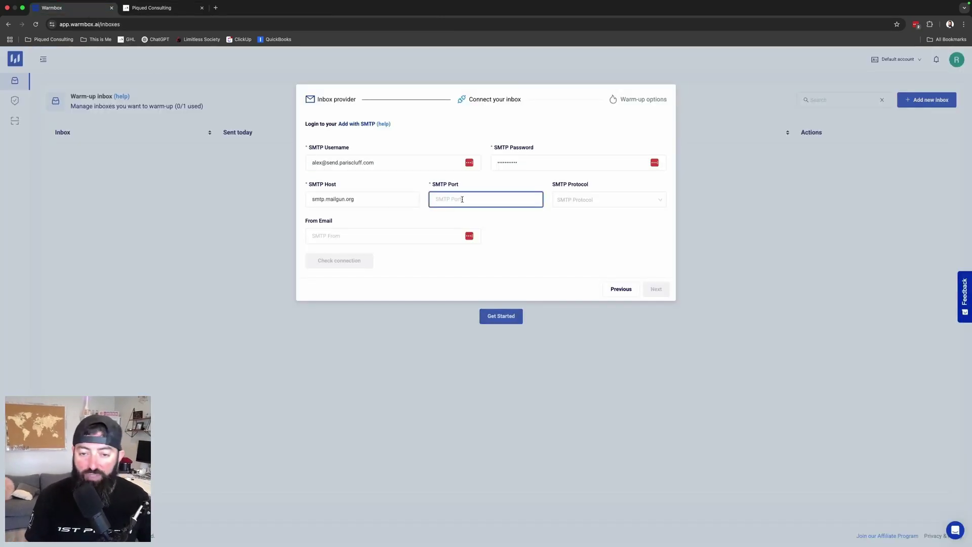
pyautogui.write('465')
pyautogui.press('Tab')
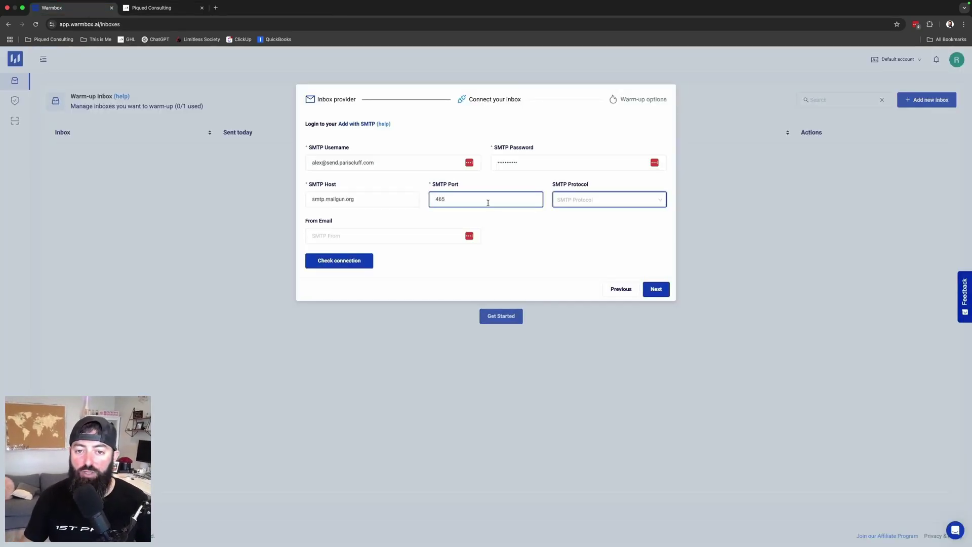
pyautogui.click(592, 200)
pyautogui.click(572, 233)
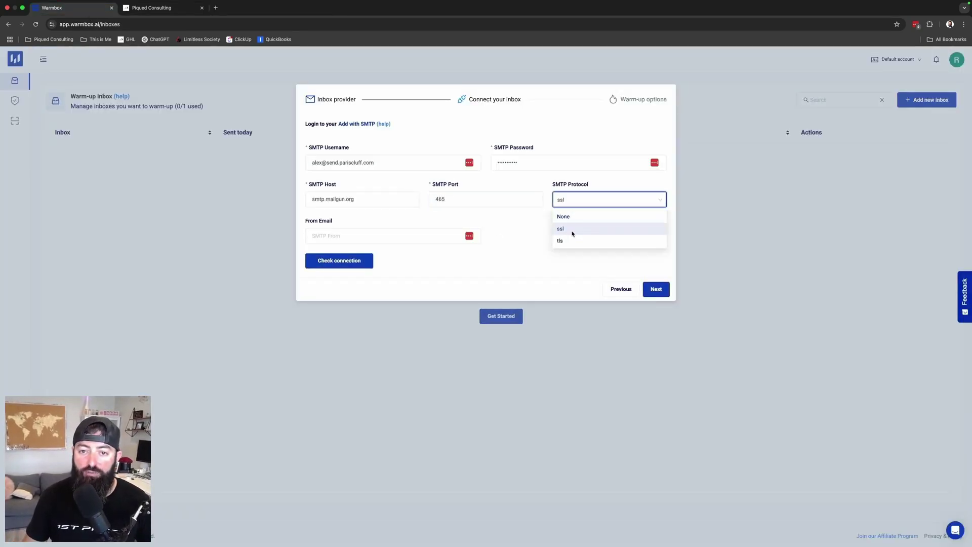
# Enter the sender's e-mail address as From Email and submit the connection
pyautogui.click(467, 240)
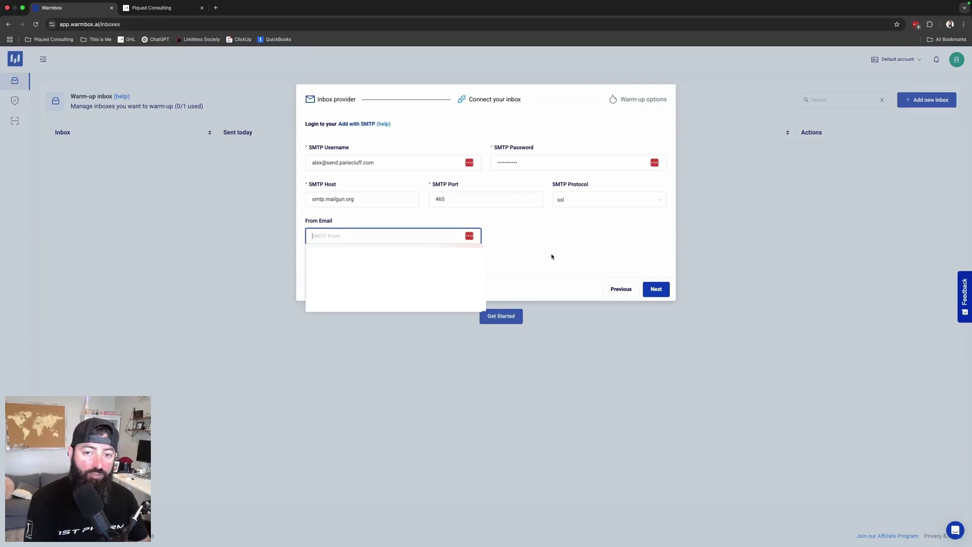
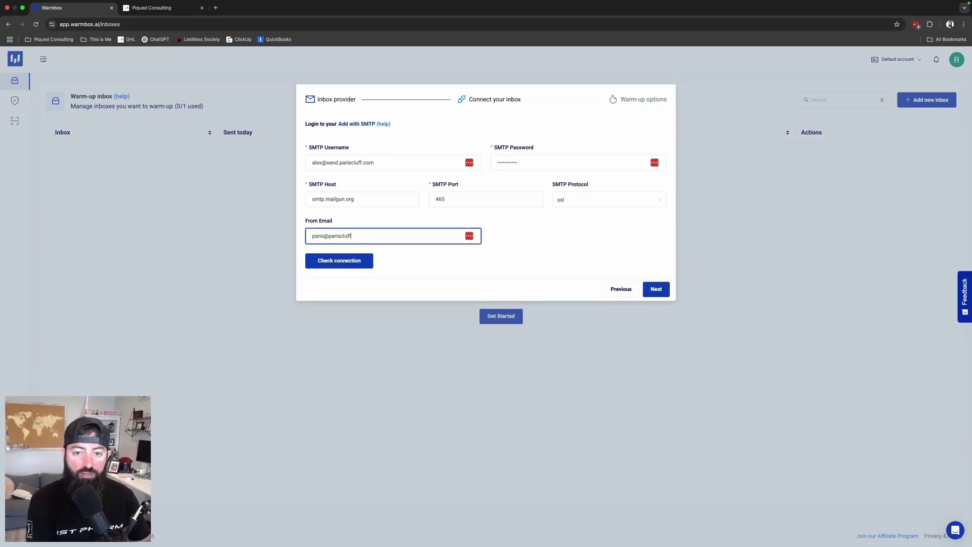
pyautogui.click(576, 260)
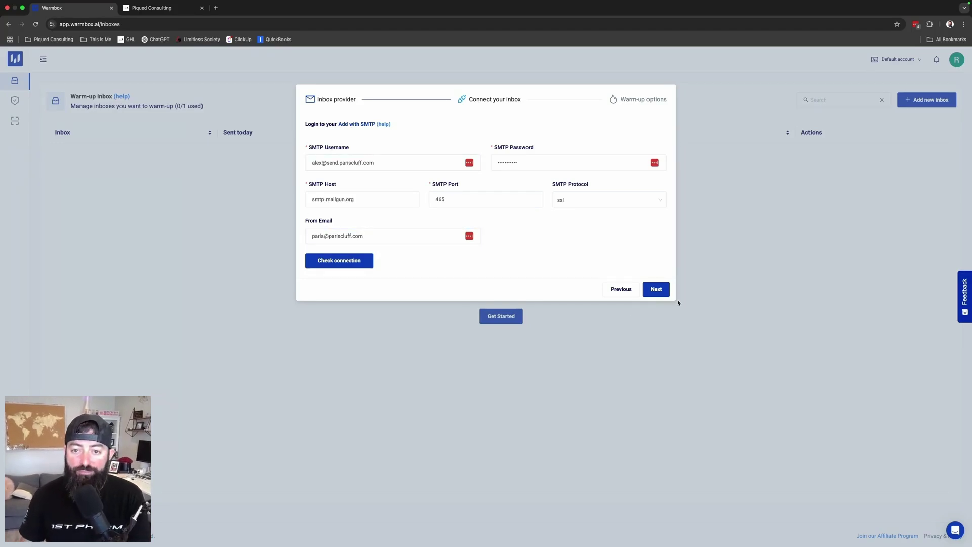
pyautogui.click(658, 290)
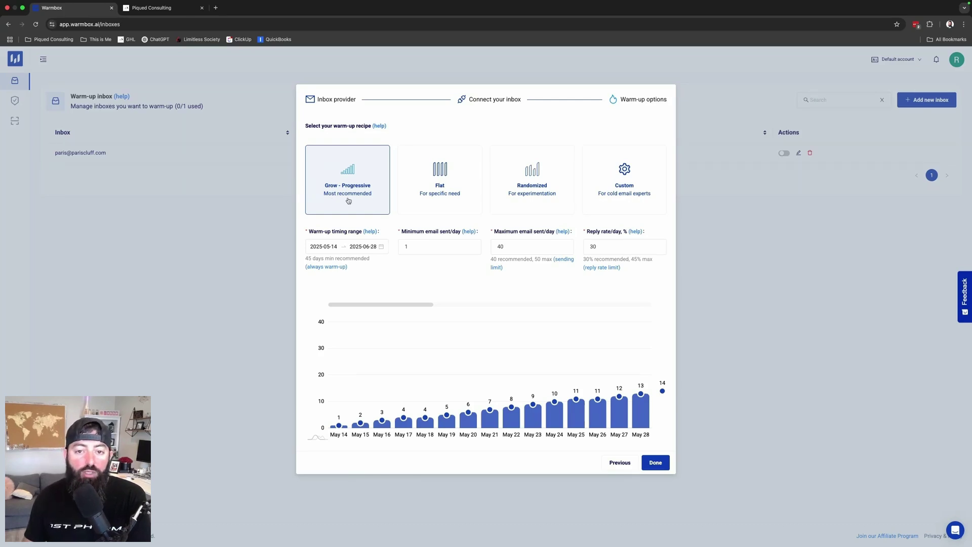
# Set Grow - Progressive warm-up to 20 minimum and 50 maximum emails per day, then finish
pyautogui.doubleClick(406, 247)
pyautogui.write('20')
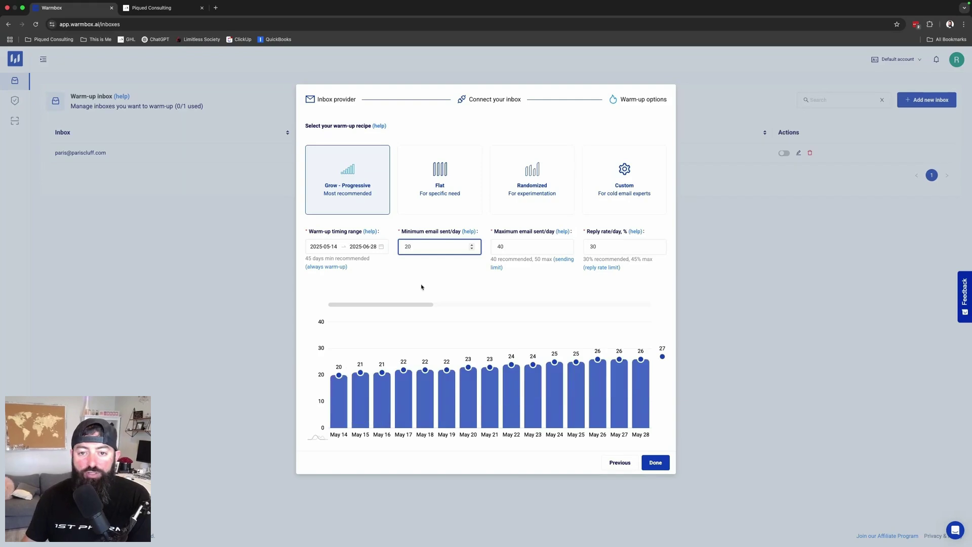
pyautogui.click(508, 247)
pyautogui.moveTo(509, 247); pyautogui.dragTo(487, 250)
pyautogui.write('50')
pyautogui.click(445, 274)
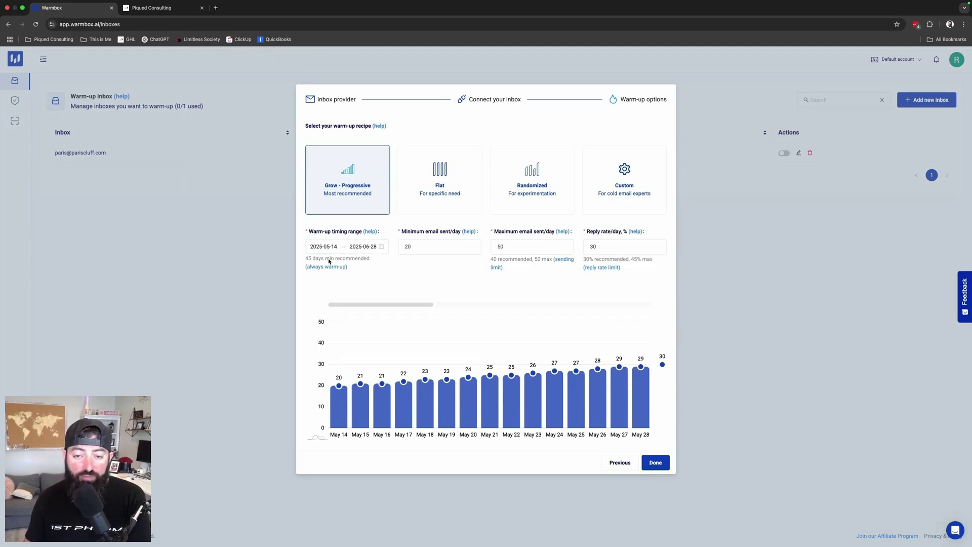
pyautogui.click(656, 463)
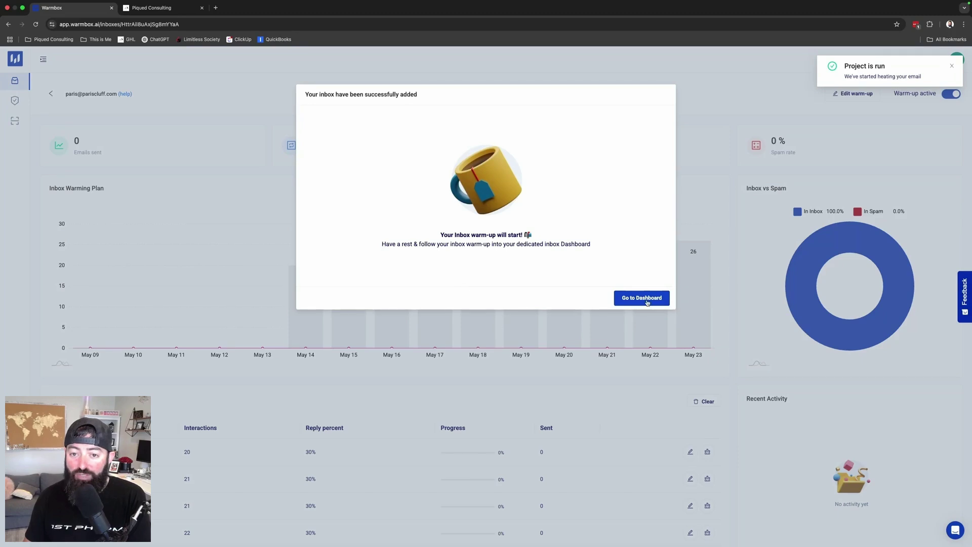
pyautogui.click(647, 301)
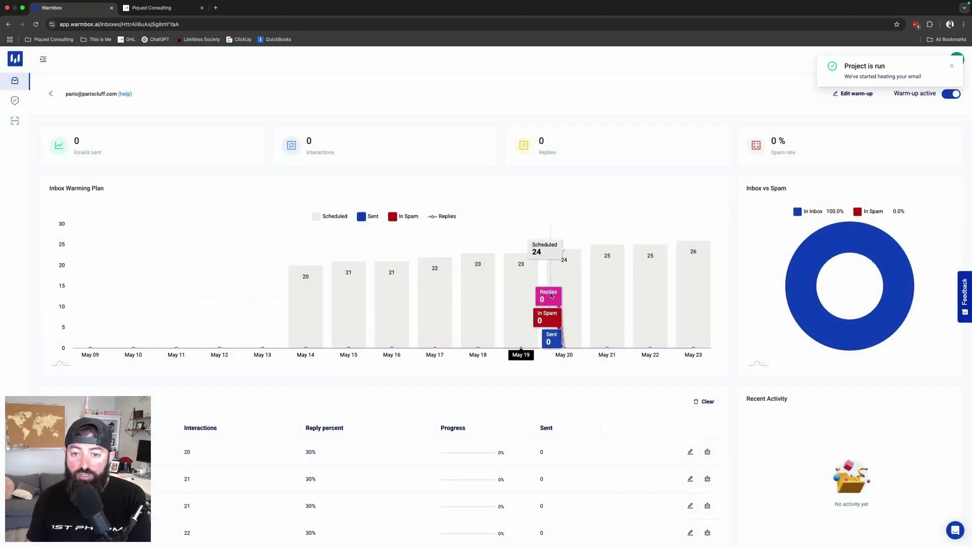